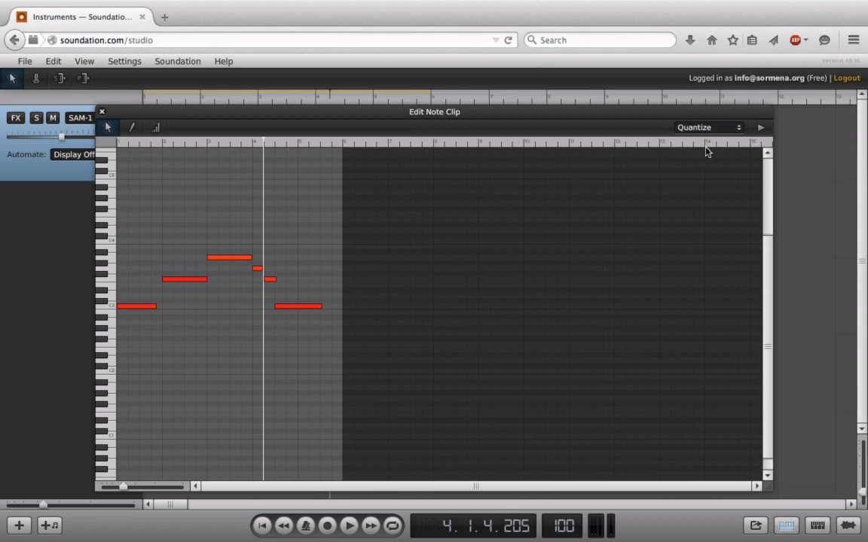
# Step: Play the open note clip from its start and stop the playback
pyautogui.click(761, 128)
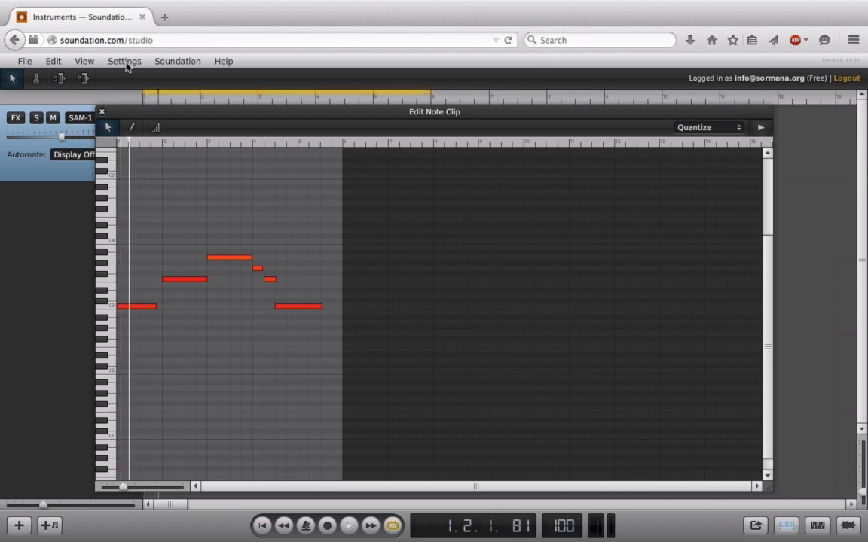
pyautogui.click(761, 128)
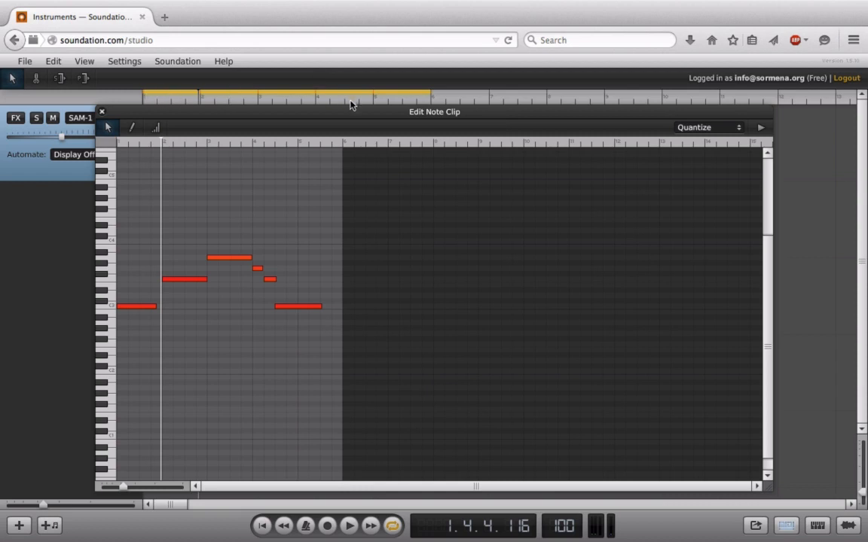
# Step: Move the note clip on the timeline so it starts at bar 5 and play it from there
pyautogui.moveTo(324, 113); pyautogui.dragTo(398, 208)
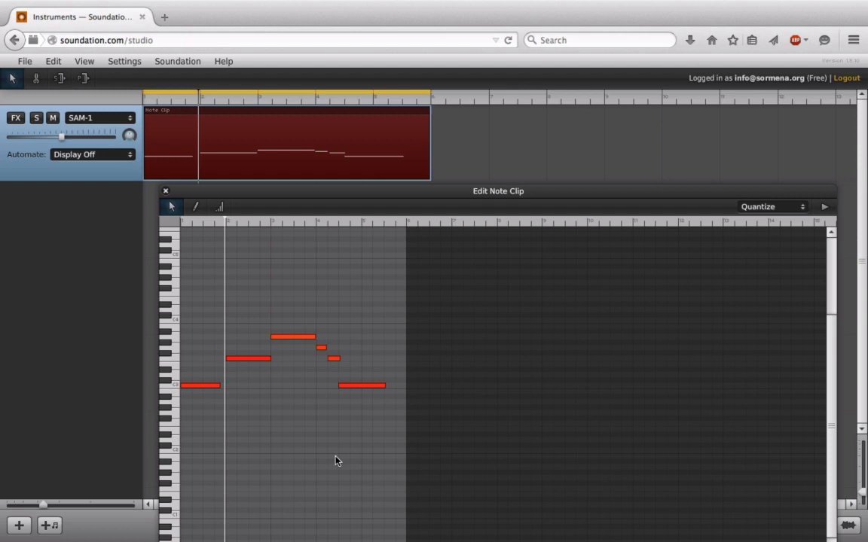
pyautogui.moveTo(314, 156); pyautogui.dragTo(524, 172)
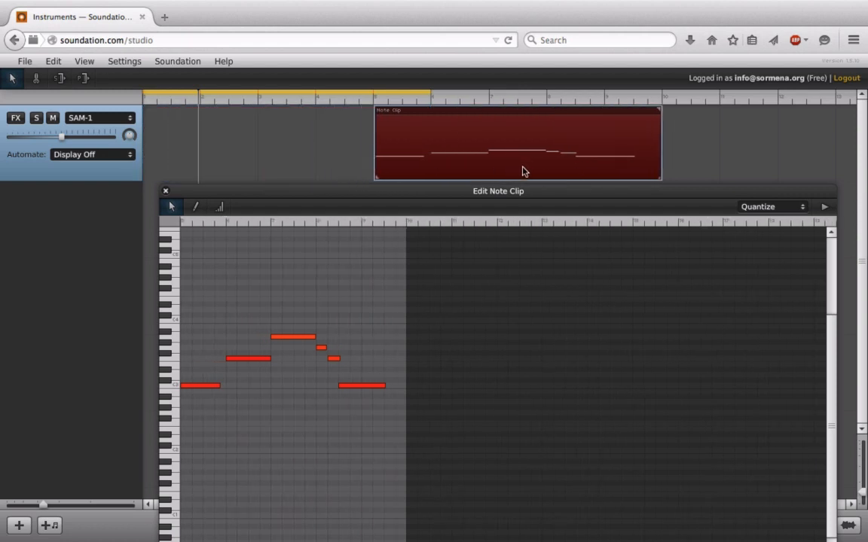
pyautogui.click(824, 207)
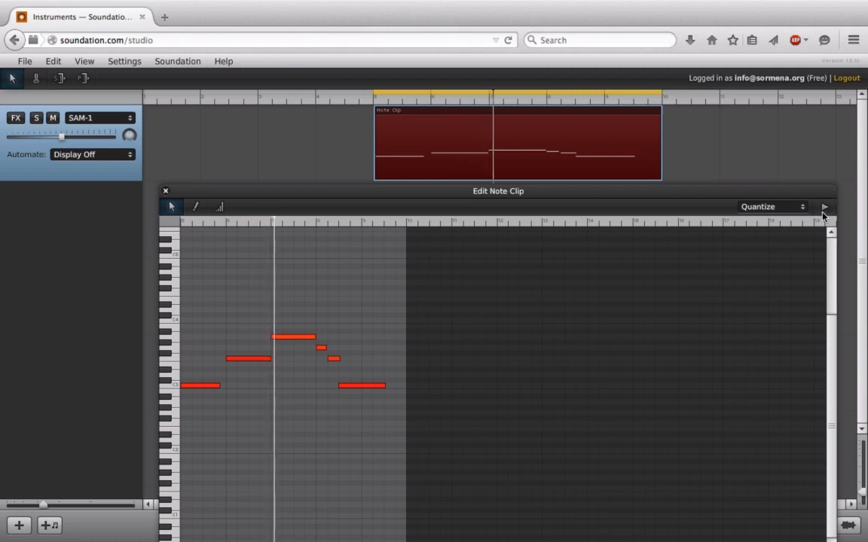
pyautogui.moveTo(419, 200); pyautogui.dragTo(404, 135)
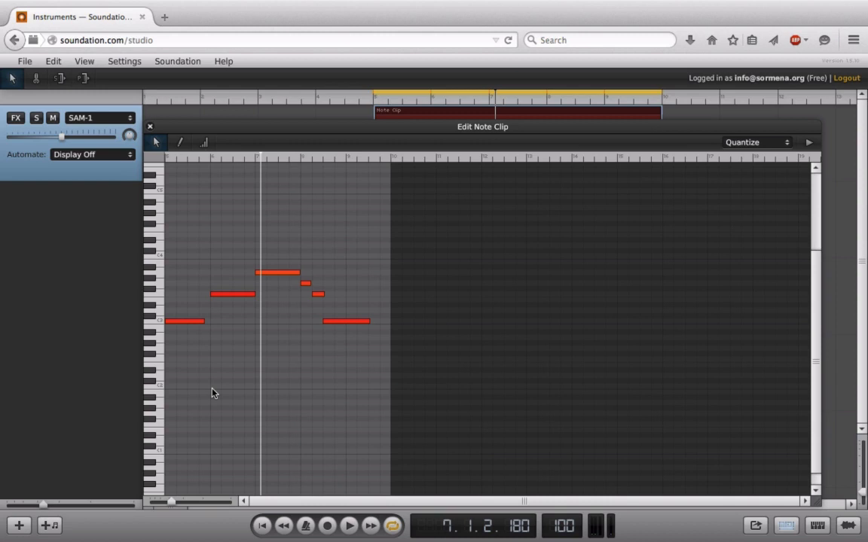
# Step: Try adding a long bass note at C2 across the clip, then delete it
pyautogui.doubleClick(171, 388)
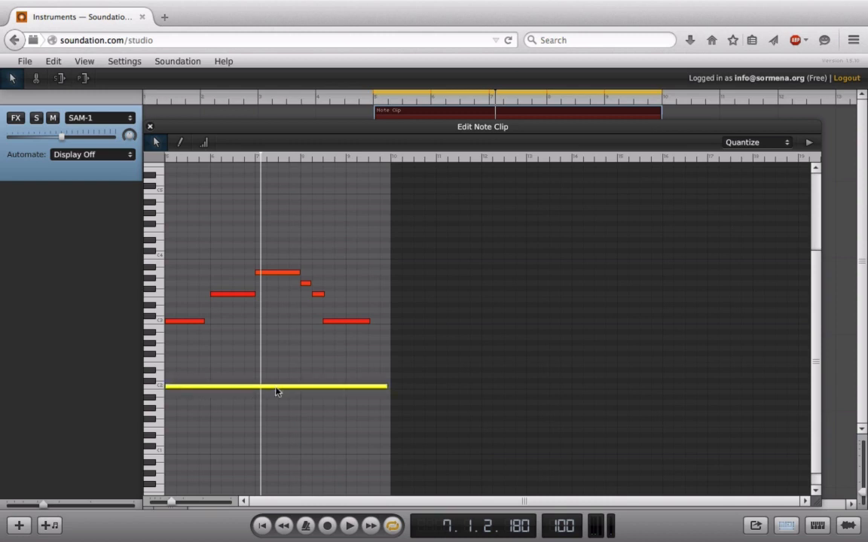
pyautogui.doubleClick(316, 387)
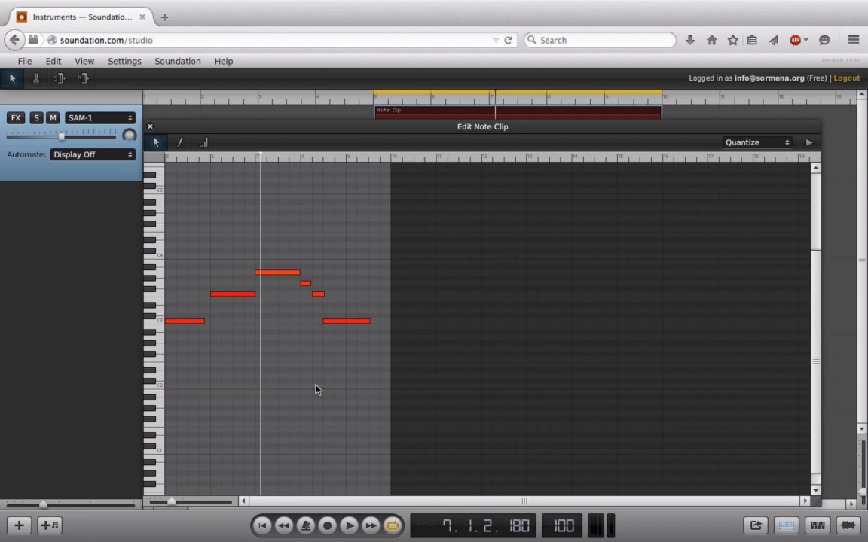
pyautogui.click(335, 323)
pyautogui.click(197, 322)
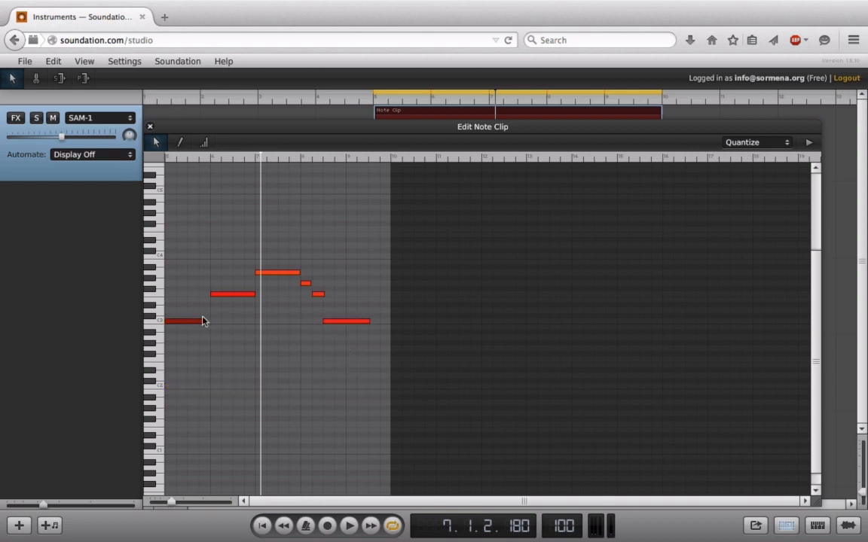
pyautogui.click(284, 274)
pyautogui.doubleClick(171, 386)
pyautogui.moveTo(182, 389); pyautogui.dragTo(285, 286)
pyautogui.moveTo(275, 369); pyautogui.dragTo(202, 390)
pyautogui.press('Delete')
# Step: Draw one-bar test notes at and just above C2 in bars 5 to 7 with the pencil tool
pyautogui.click(181, 142)
pyautogui.click(165, 141)
pyautogui.click(181, 142)
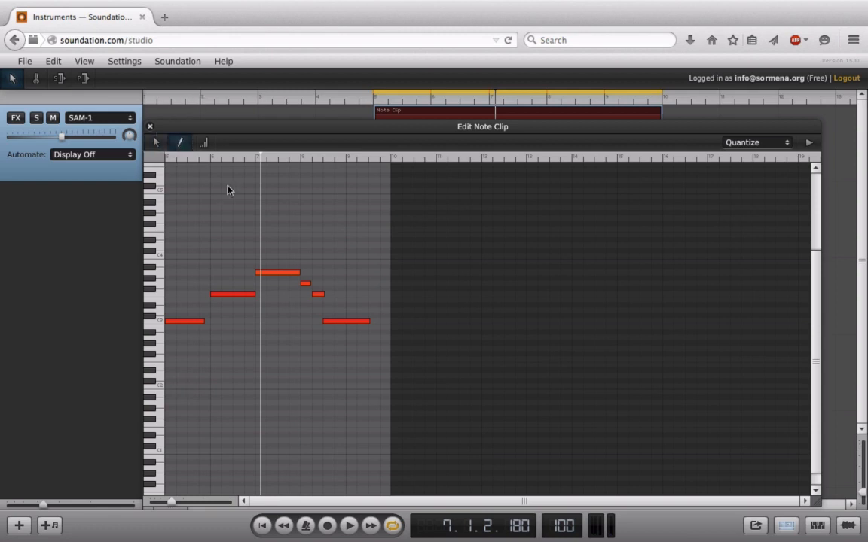
pyautogui.click(192, 376)
pyautogui.click(194, 375)
pyautogui.click(266, 386)
pyautogui.click(265, 380)
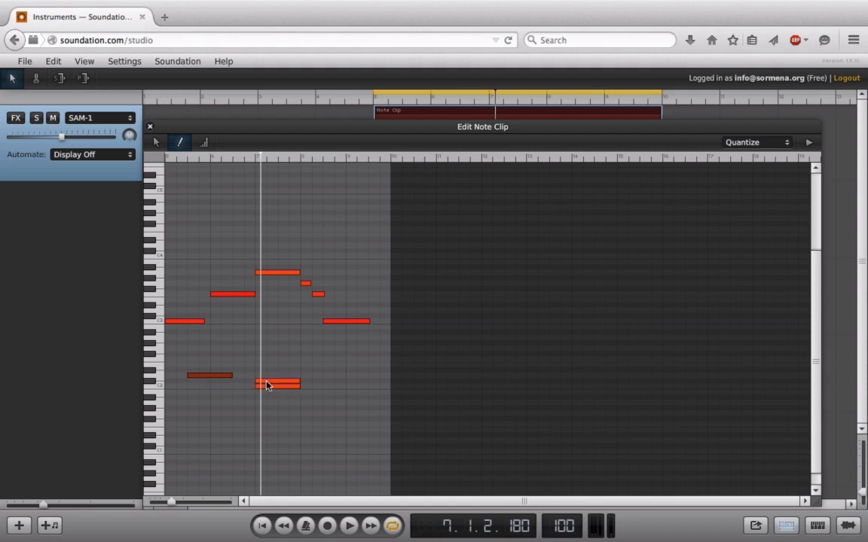
# Step: Delete all the test notes drawn around C2, leaving only the melody
pyautogui.click(225, 376)
pyautogui.doubleClick(282, 381)
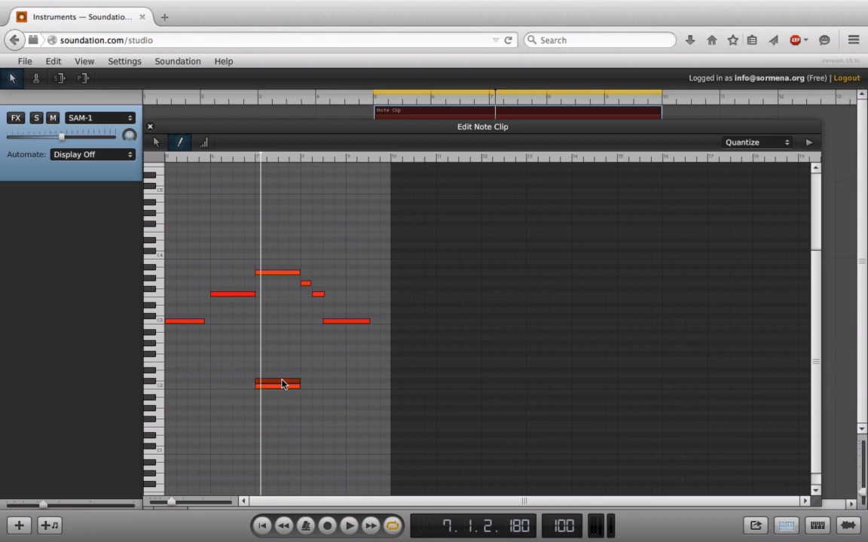
pyautogui.click(276, 388)
pyautogui.click(264, 381)
pyautogui.press('Delete')
pyautogui.click(317, 385)
pyautogui.click(292, 381)
pyautogui.press('Delete')
pyautogui.click(282, 386)
pyautogui.press('Delete')
pyautogui.click(321, 387)
pyautogui.press('Delete')
pyautogui.click(286, 387)
pyautogui.press('Delete')
# Step: Draw a test note below the melody using the last C3 note's length, then remove it
pyautogui.click(157, 142)
pyautogui.click(179, 142)
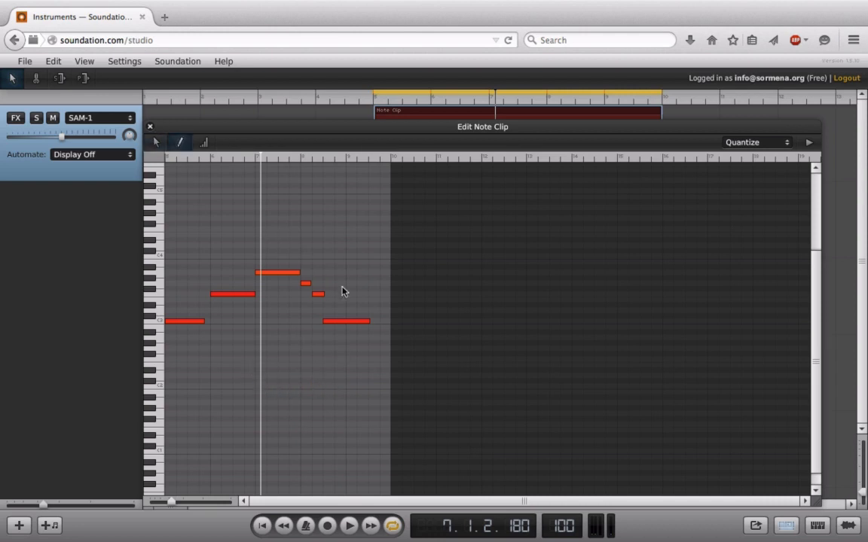
pyautogui.click(335, 323)
pyautogui.click(236, 365)
pyautogui.click(156, 142)
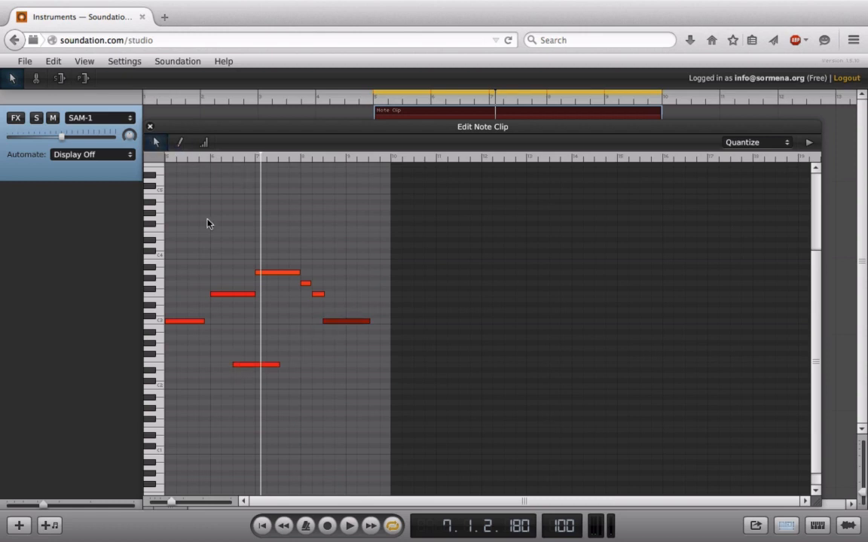
pyautogui.click(253, 365)
pyautogui.doubleClick(248, 350)
pyautogui.doubleClick(249, 350)
# Step: Duplicate the melody's first C3 note, keeping the copy aligned with the start of the clip
pyautogui.click(188, 322)
pyautogui.moveTo(188, 321); pyautogui.dragTo(249, 346)
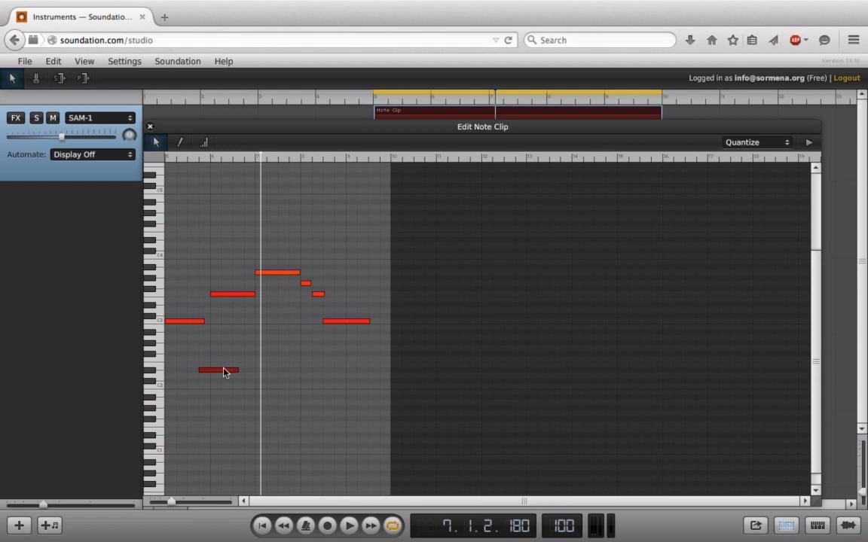
pyautogui.moveTo(181, 328)
pyautogui.mouseDown()
pyautogui.moveTo(233, 323)
pyautogui.moveTo(178, 326)
pyautogui.mouseUp()
# Step: Transpose the copied note down so it sits at C2, one octave below the original
pyautogui.press('Down')
pyautogui.press('Down')
pyautogui.press('Down')
pyautogui.press('Down')
pyautogui.press('Down')
pyautogui.press('Down')
pyautogui.press('Down')
pyautogui.press('Down')
pyautogui.press('Down')
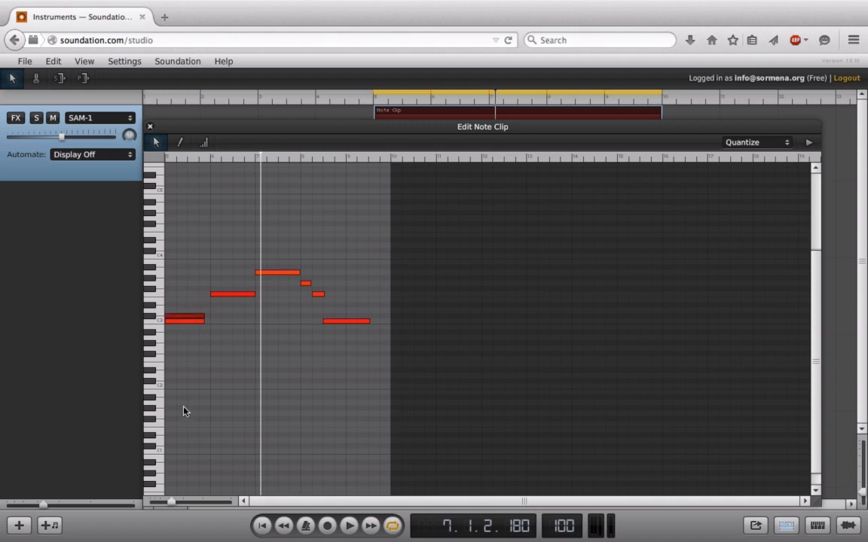
pyautogui.press('Up')
pyautogui.press('Up')
pyautogui.press('Up')
pyautogui.press('Up')
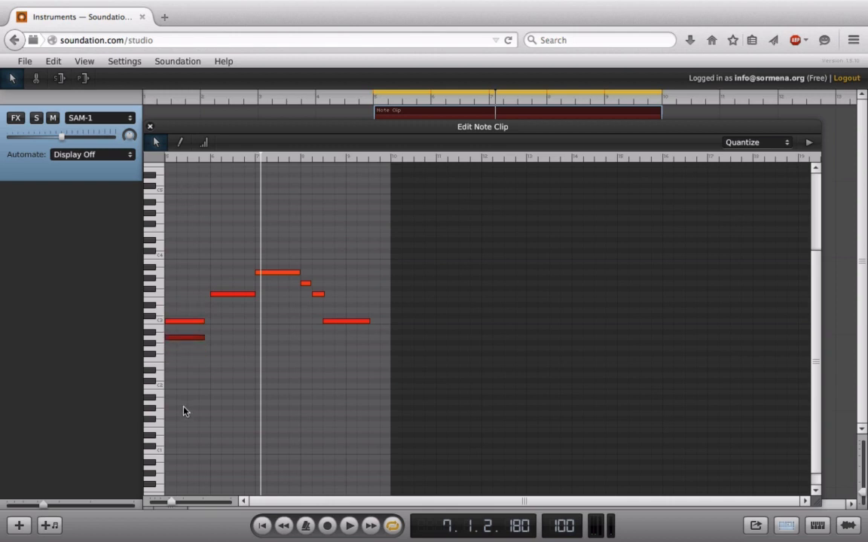
pyautogui.press('Down')
pyautogui.press('Down')
pyautogui.press('Down')
pyautogui.press('Down')
pyautogui.press('Down')
pyautogui.press('Down')
pyautogui.press('Down')
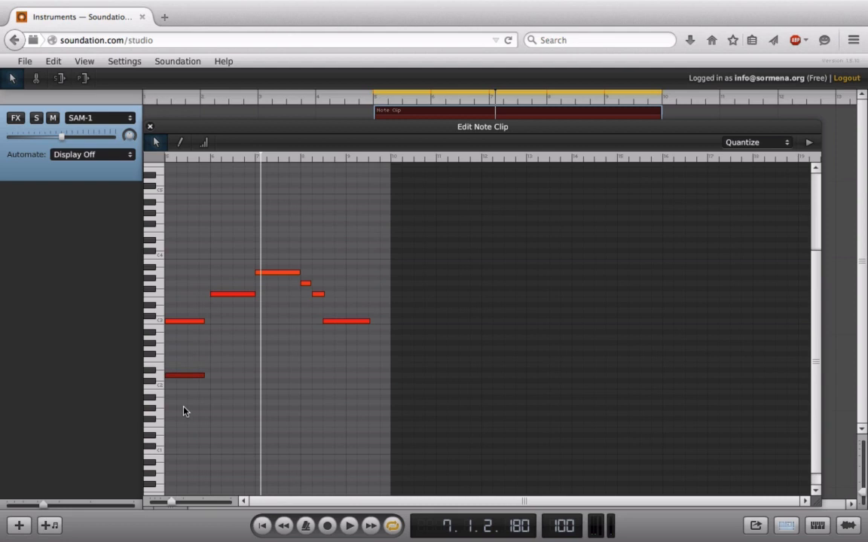
pyautogui.press('Down')
pyautogui.press('Down')
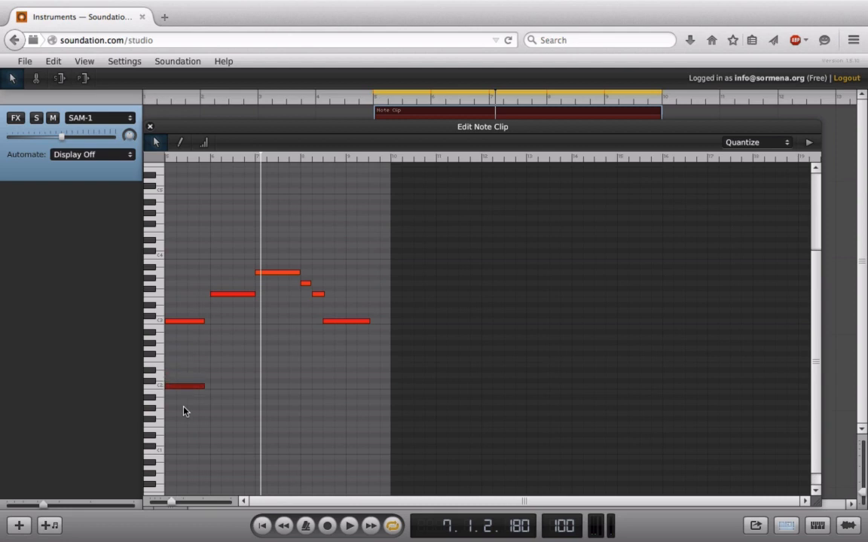
pyautogui.press('Up')
pyautogui.press('Up')
pyautogui.press('Up')
pyautogui.press('Up')
pyautogui.press('Up')
pyautogui.press('Up')
pyautogui.press('Up')
pyautogui.press('Up')
pyautogui.press('Up')
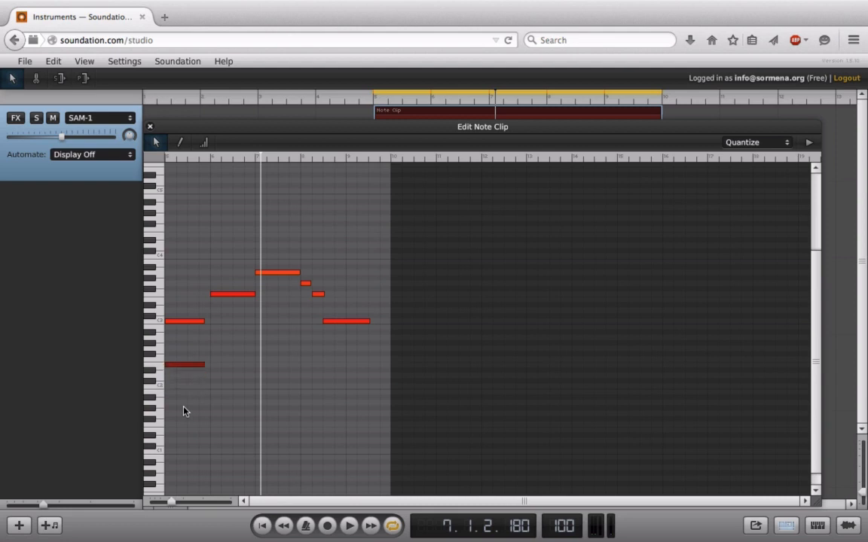
pyautogui.press('Up')
pyautogui.press('Up')
pyautogui.press('Up')
pyautogui.hotkey('shift', 'Down')
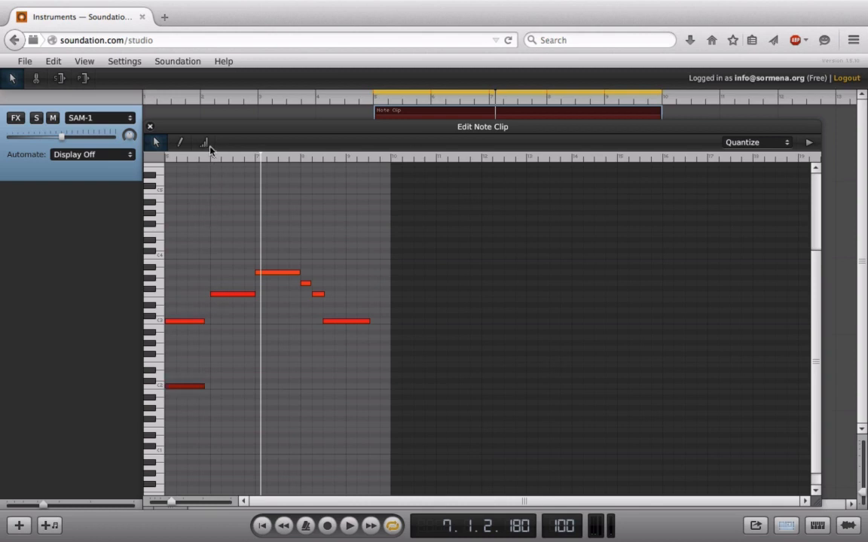
# Step: Extend the C2 note to fill bar 5 and repeat it as one-bar notes through bars 6 to 9
pyautogui.moveTo(196, 128); pyautogui.dragTo(174, 90)
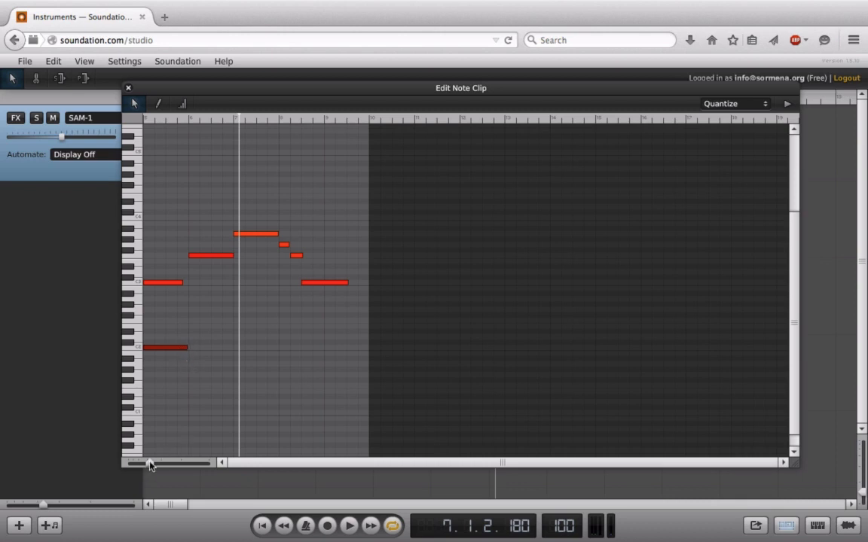
pyautogui.moveTo(156, 467); pyautogui.dragTo(158, 467)
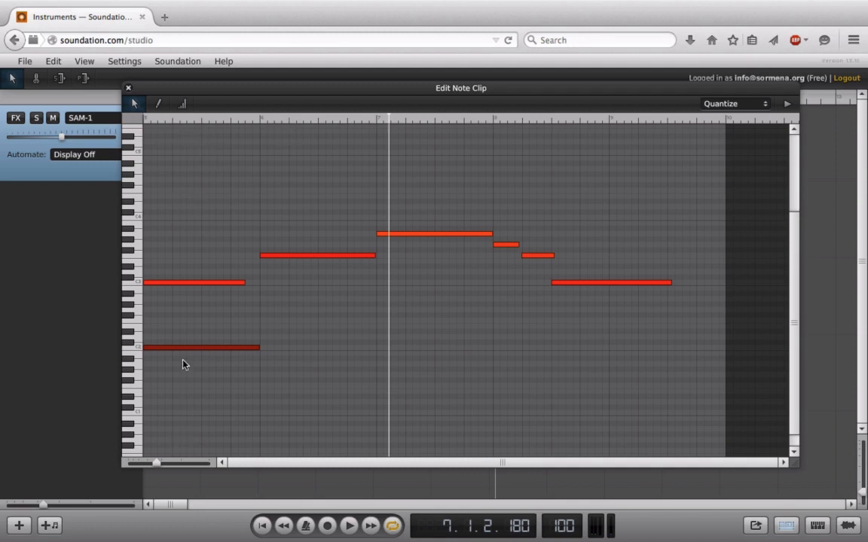
pyautogui.hotkey('ctrl', 'd')
pyautogui.click(651, 173)
pyautogui.moveTo(216, 349); pyautogui.dragTo(599, 352)
pyautogui.doubleClick(618, 349)
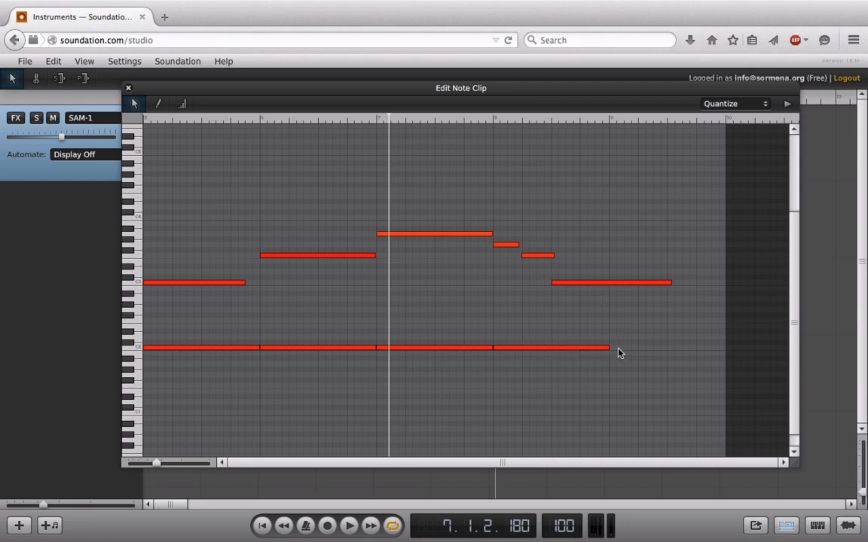
pyautogui.moveTo(678, 352); pyautogui.dragTo(651, 348)
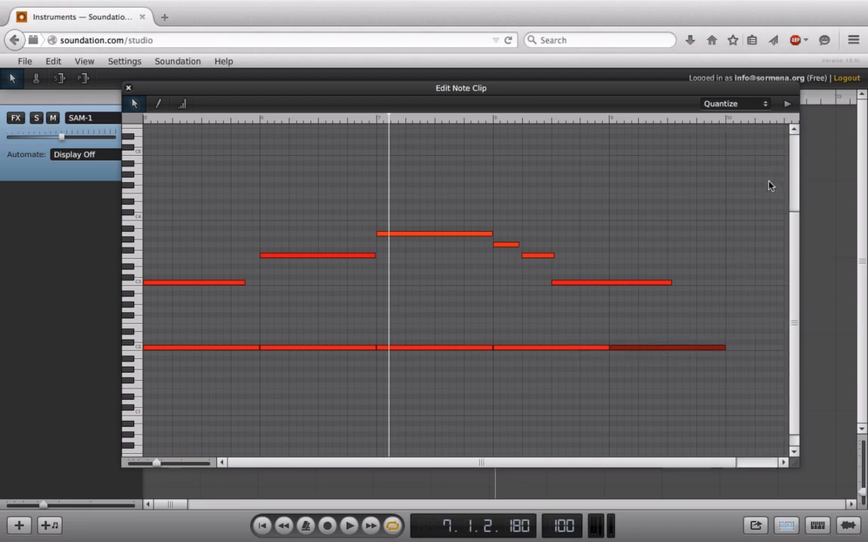
# Step: Play the clip and shorten it on the timeline to end at bar line 10
pyautogui.click(787, 106)
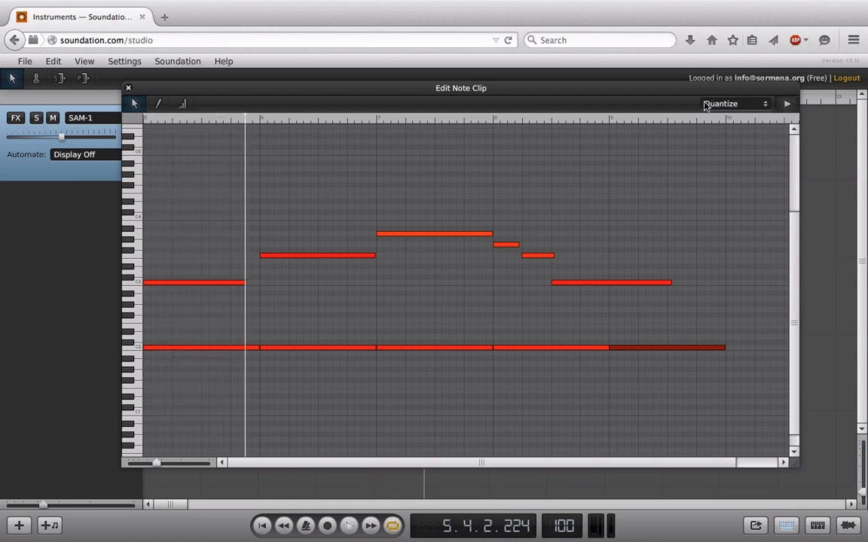
pyautogui.moveTo(547, 88); pyautogui.dragTo(549, 335)
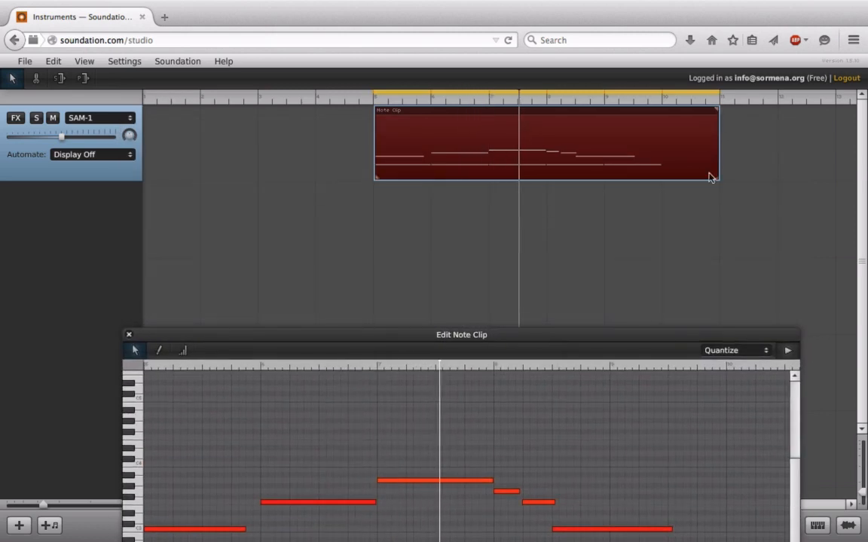
pyautogui.moveTo(716, 180); pyautogui.dragTo(667, 183)
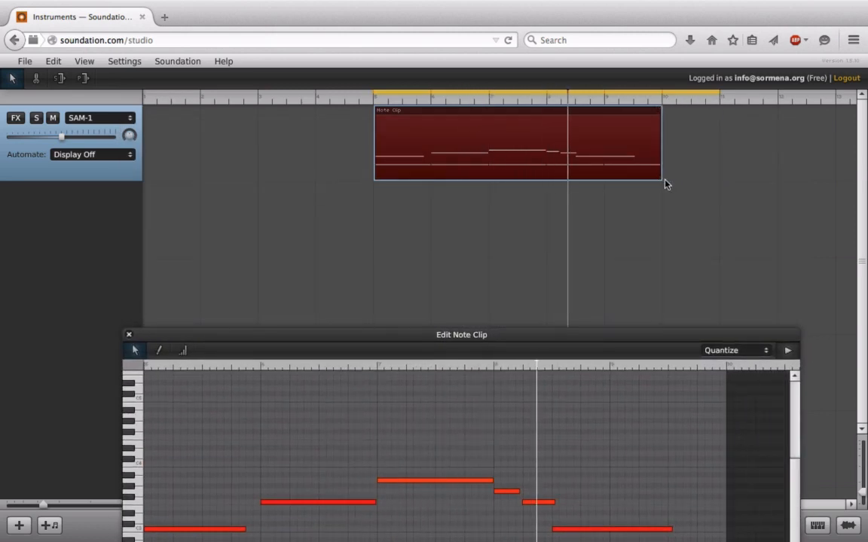
pyautogui.moveTo(567, 341); pyautogui.dragTo(546, 142)
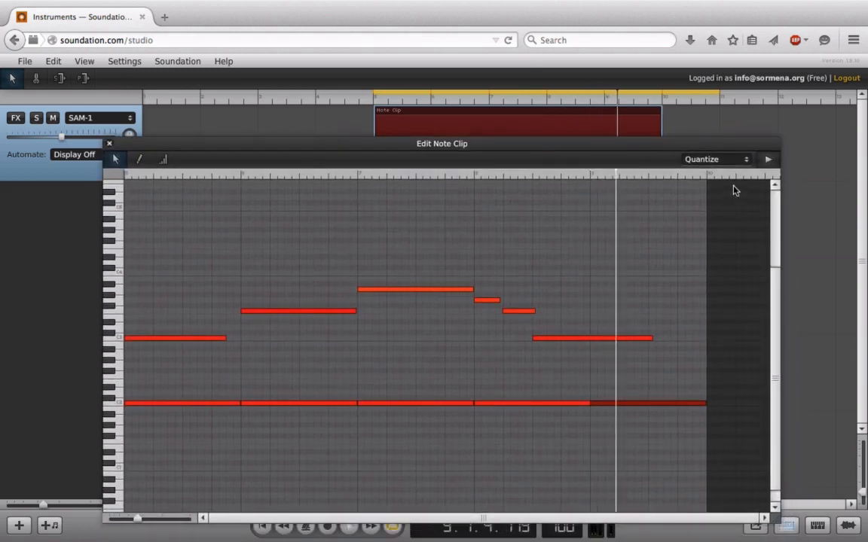
pyautogui.click(765, 161)
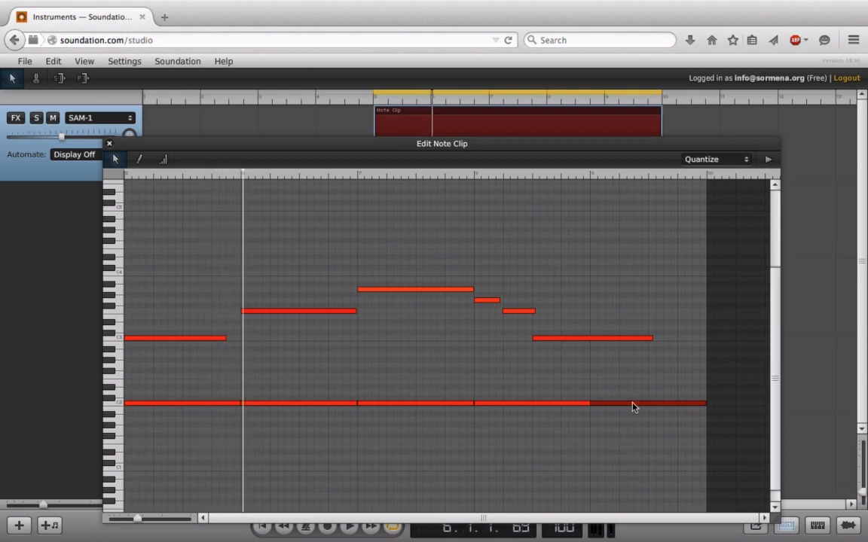
# Step: Delete the C2 note in bar 9 and shorten the final C3 note to end at bar line 9
pyautogui.press('Delete')
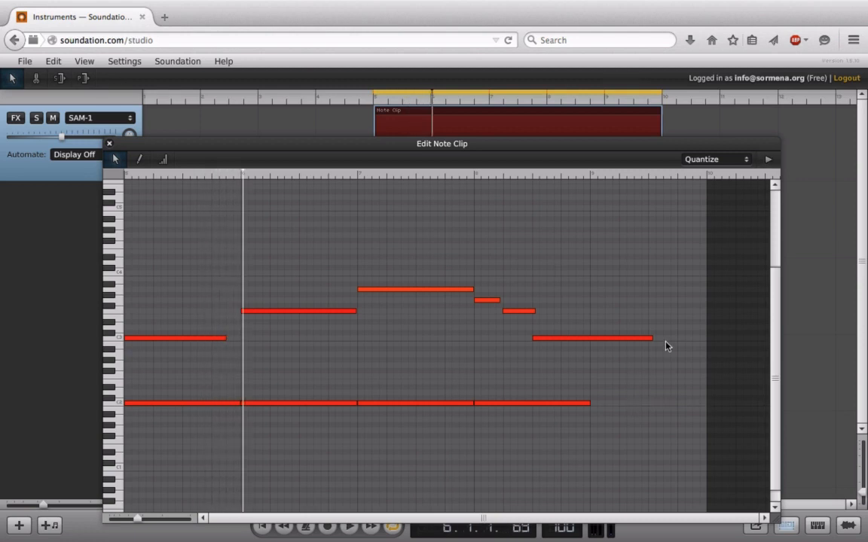
pyautogui.click(647, 339)
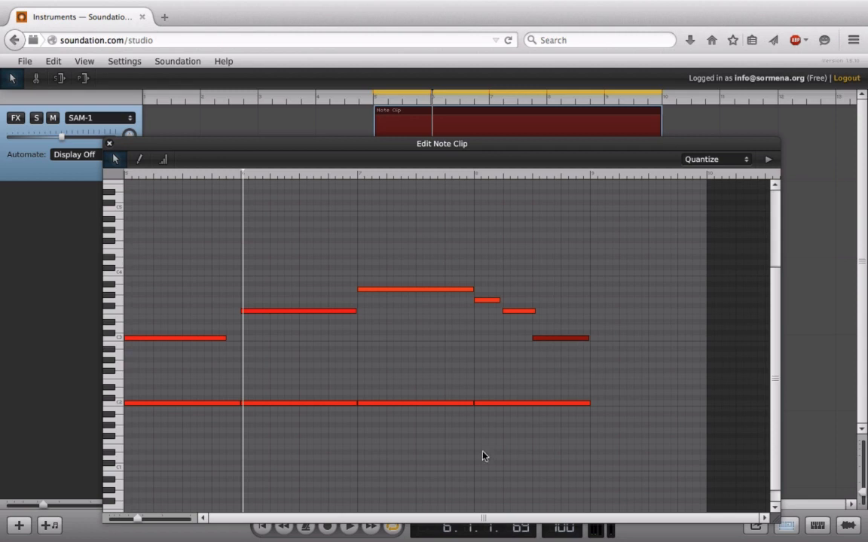
# Step: Select all four C2 bass notes and lower their velocity with the velocity tool
pyautogui.moveTo(224, 144); pyautogui.dragTo(214, 96)
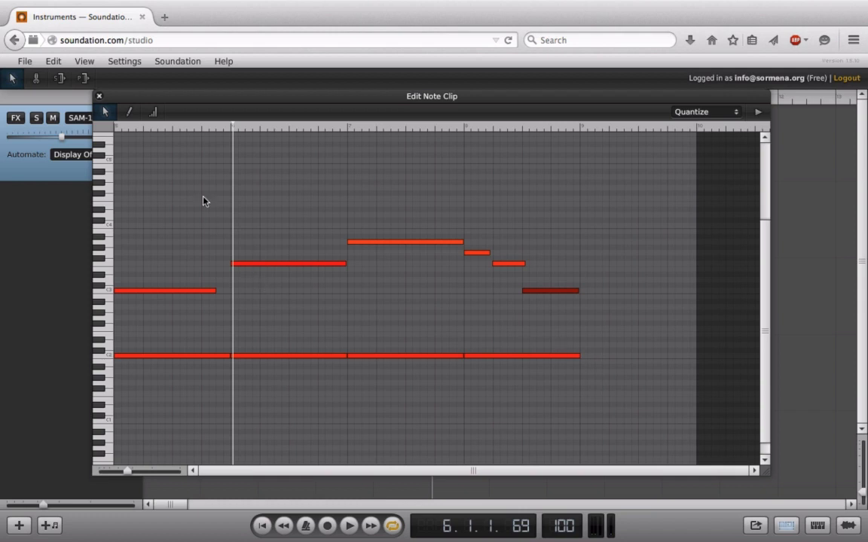
pyautogui.click(155, 114)
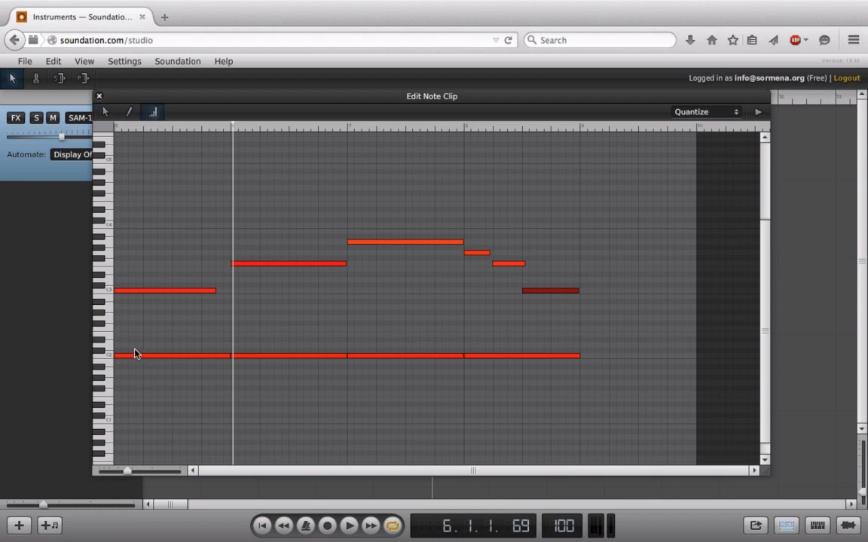
pyautogui.moveTo(131, 338); pyautogui.dragTo(536, 376)
pyautogui.moveTo(169, 364); pyautogui.dragTo(173, 484)
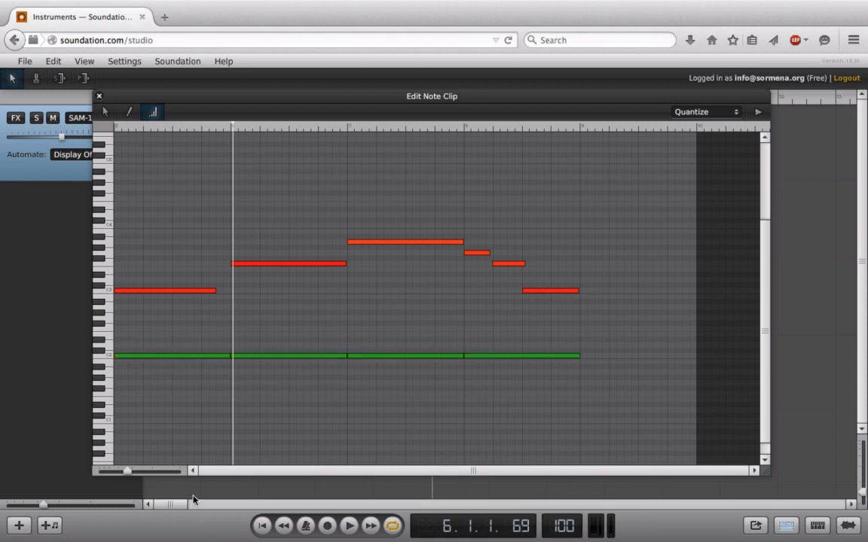
# Step: Raise the velocity of the four C2 bass notes, making the bar 5 note the strongest, and play the clip
pyautogui.moveTo(193, 496); pyautogui.dragTo(173, 177)
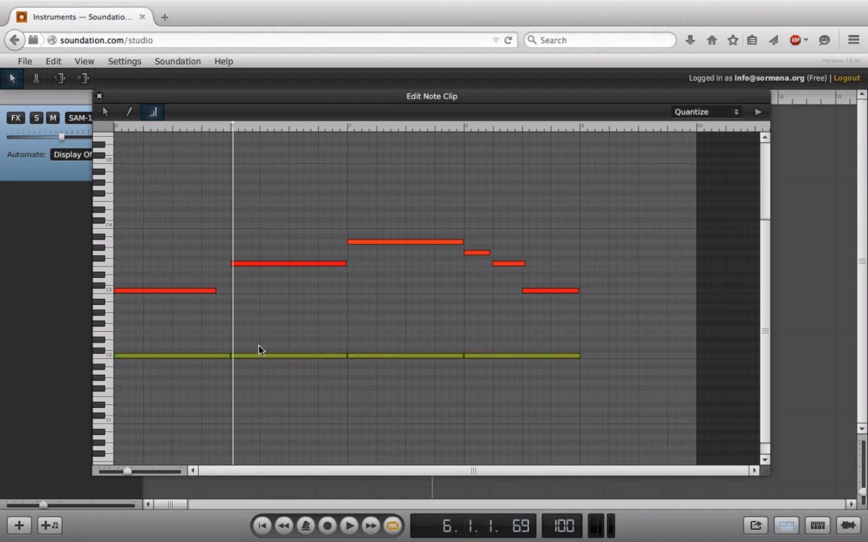
pyautogui.moveTo(258, 349); pyautogui.dragTo(260, 409)
pyautogui.moveTo(172, 358); pyautogui.dragTo(172, 353)
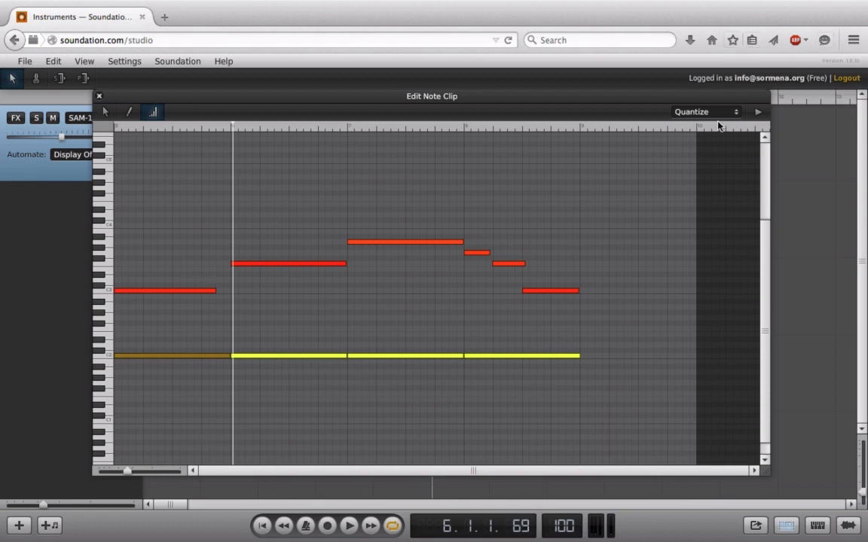
pyautogui.click(757, 111)
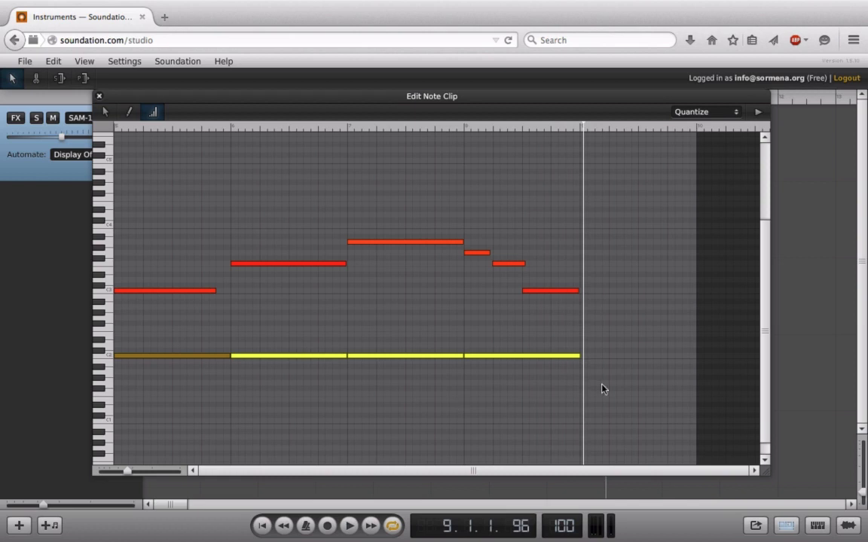
# Step: Select all four C2 bass notes and shorten them to half a bar each
pyautogui.moveTo(543, 383); pyautogui.dragTo(152, 350)
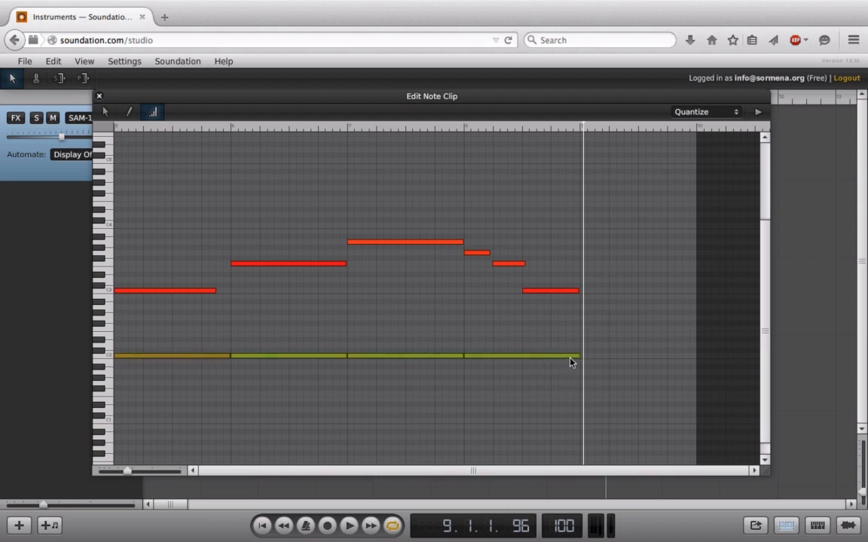
pyautogui.click(108, 112)
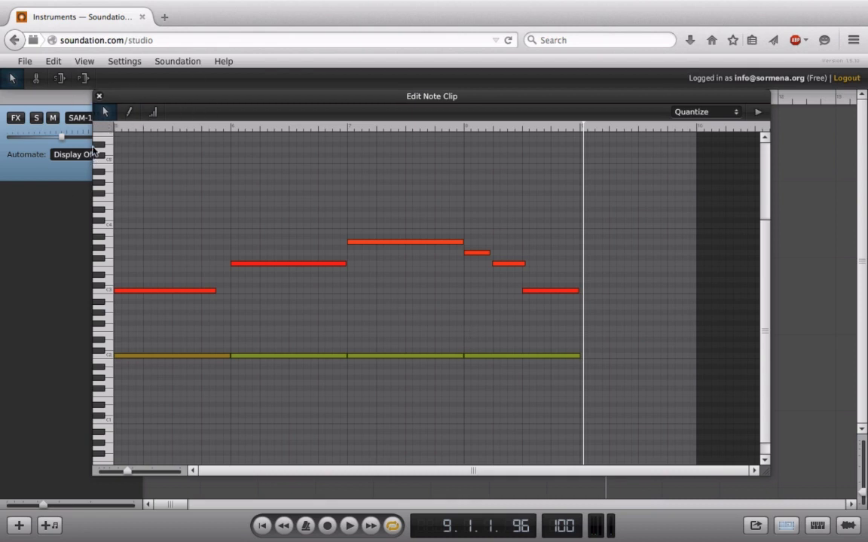
pyautogui.click(153, 110)
pyautogui.click(105, 112)
pyautogui.moveTo(578, 359); pyautogui.dragTo(521, 386)
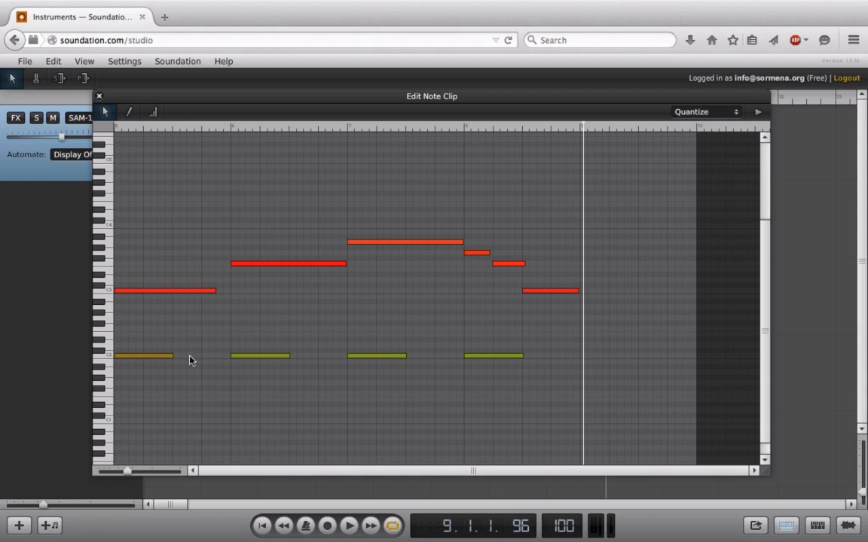
# Step: Duplicate the half-bar C2 notes into the second half of each bar and play the clip from its start
pyautogui.moveTo(160, 362); pyautogui.dragTo(215, 360)
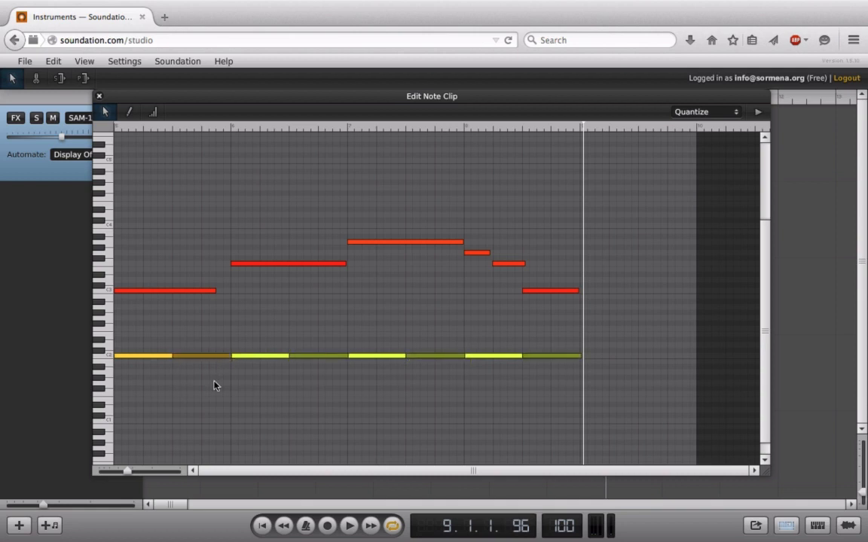
pyautogui.click(208, 379)
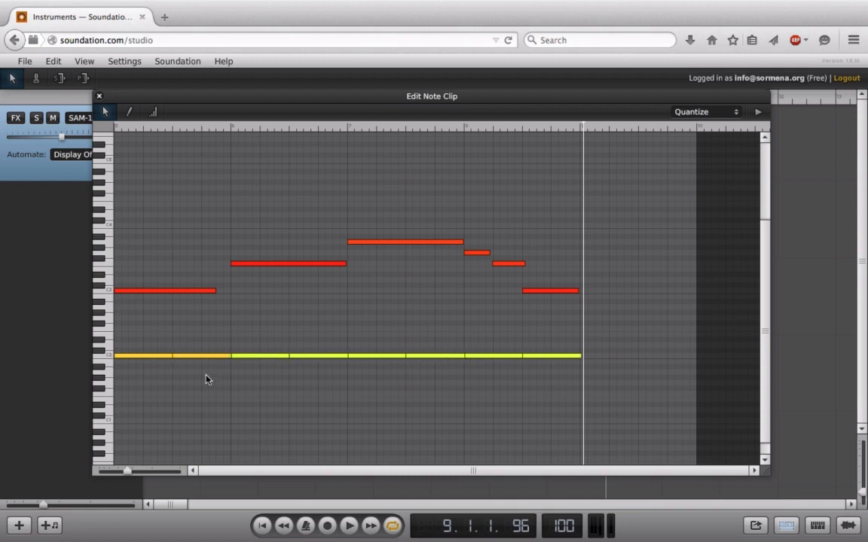
pyautogui.click(262, 525)
pyautogui.click(349, 525)
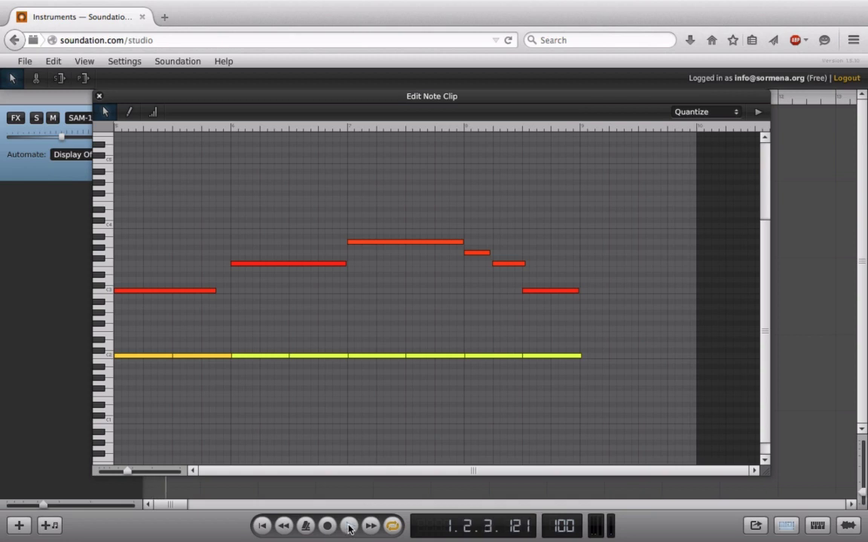
pyautogui.click(757, 111)
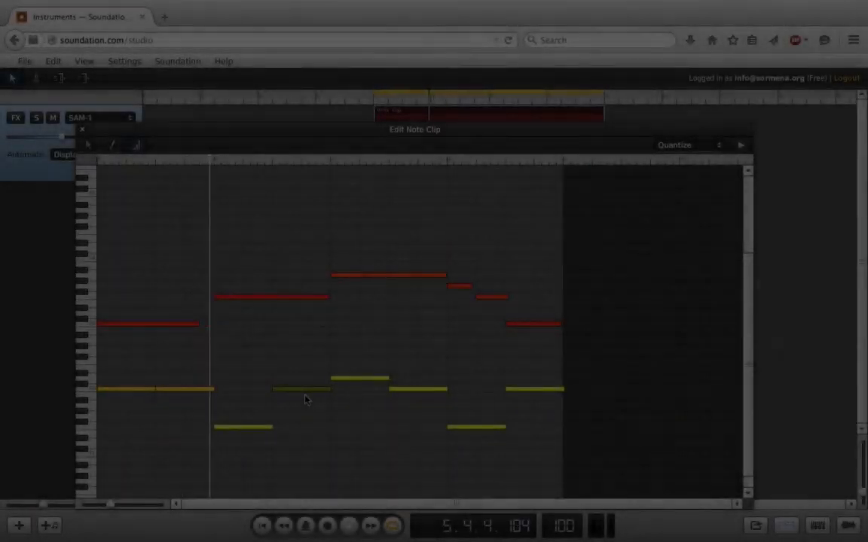
# Step: Lower the velocity of the F1 bass note in bar 6 and slightly raise the final C2 note in bar 8
pyautogui.click(239, 428)
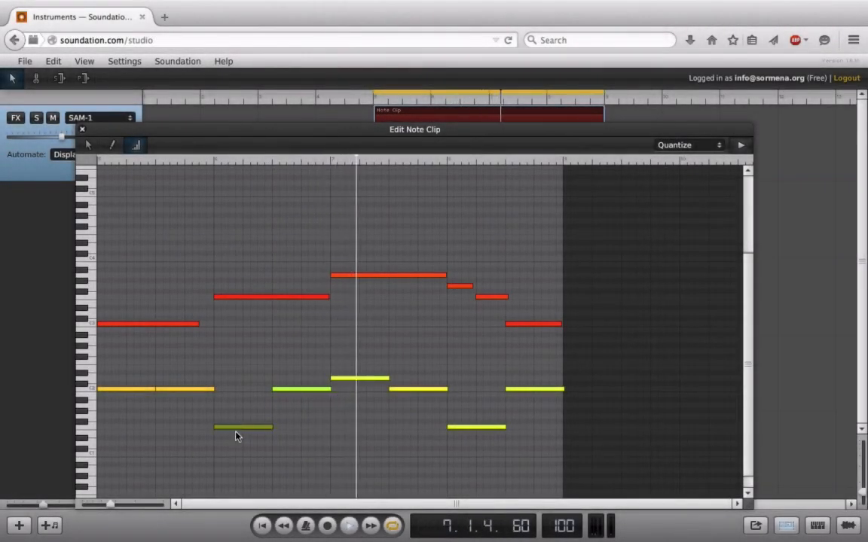
pyautogui.click(534, 389)
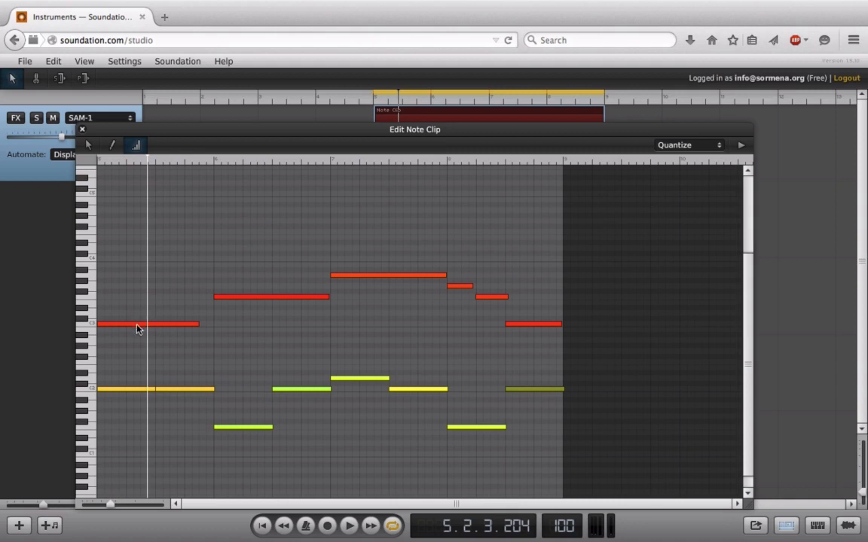
# Step: Select the six red melody notes, copy and paste them, and transpose the copy up one octave
pyautogui.click(87, 146)
pyautogui.moveTo(126, 332); pyautogui.dragTo(560, 248)
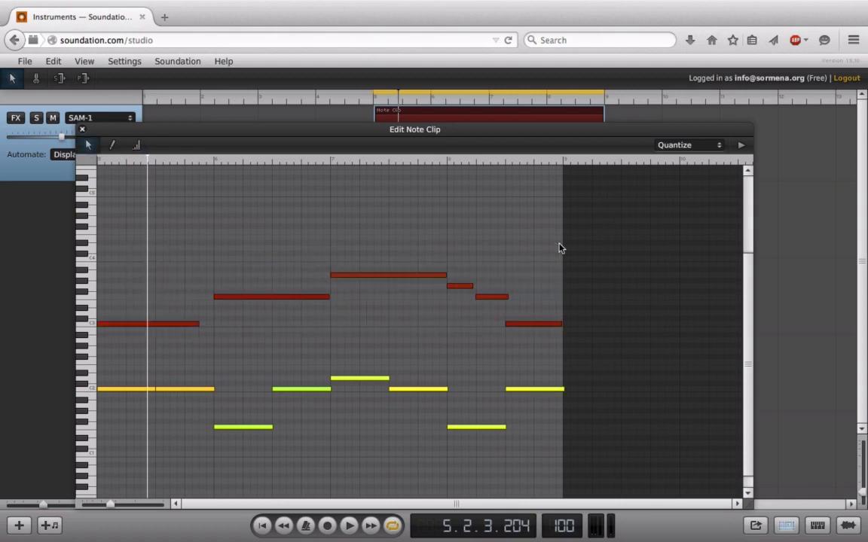
pyautogui.moveTo(125, 325)
pyautogui.mouseDown()
pyautogui.moveTo(193, 328)
pyautogui.moveTo(120, 324)
pyautogui.mouseUp()
pyautogui.hotkey('ctrl', 'v')
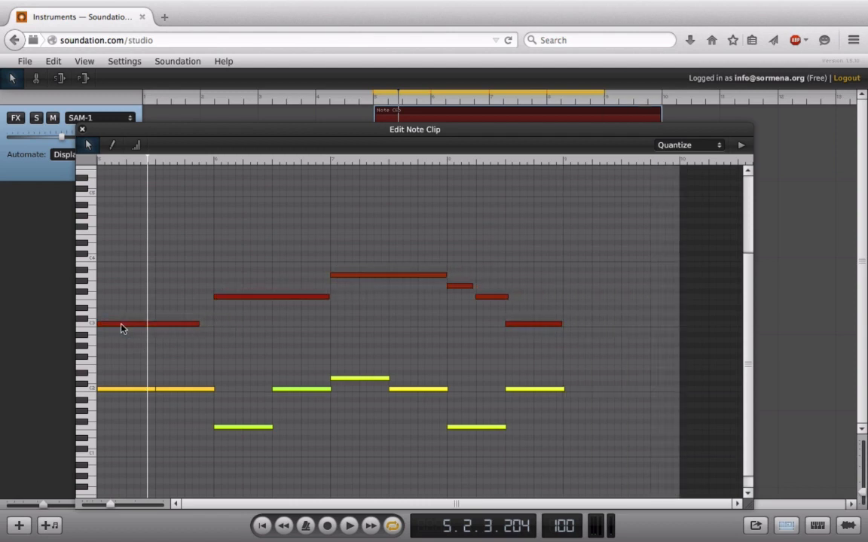
pyautogui.hotkey('shift', 'Up')
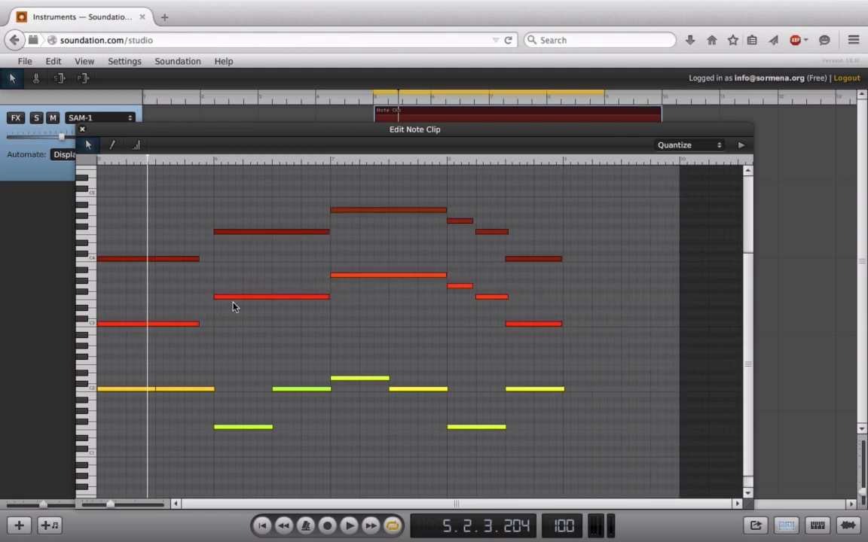
# Step: Lower the velocity of the whole upper-octave melody copy and play the clip from its start
pyautogui.click(140, 146)
pyautogui.moveTo(133, 261); pyautogui.dragTo(262, 521)
pyautogui.click(262, 522)
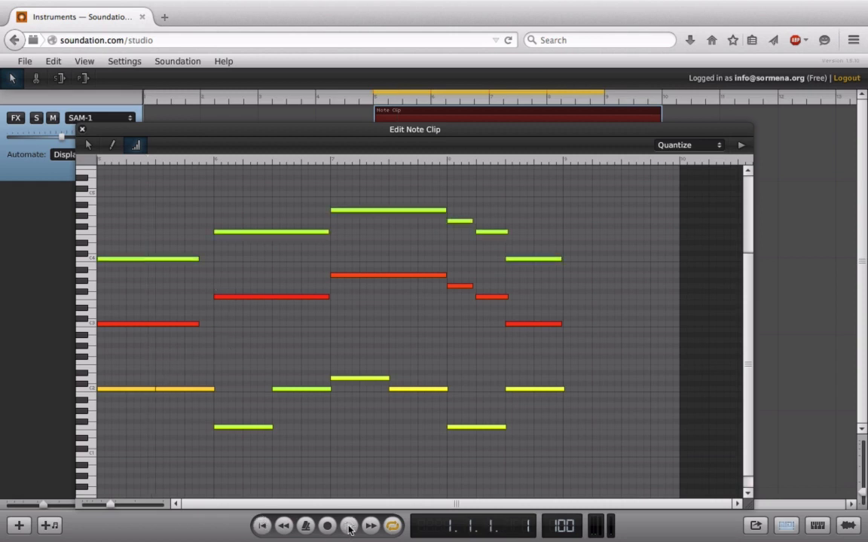
pyautogui.press('space')
pyautogui.click(739, 146)
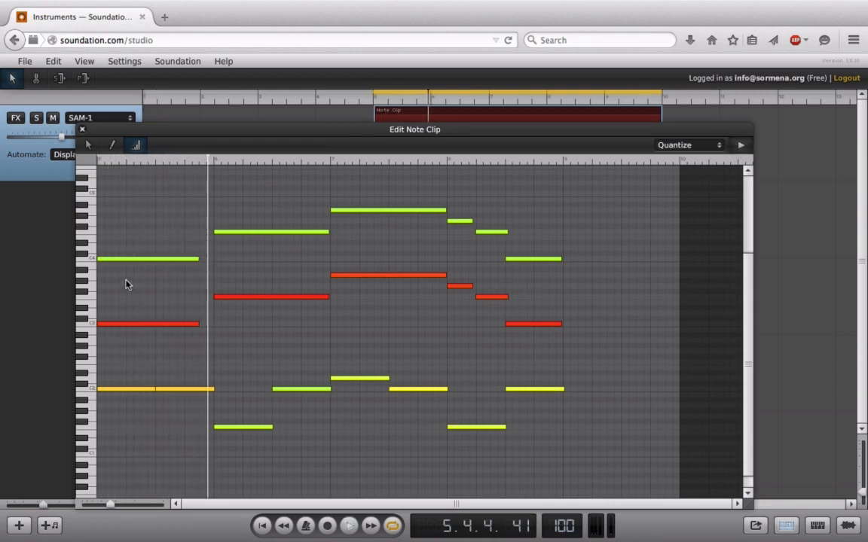
# Step: Raise the velocity of the upper-octave notes C4 in bar 5, F4 in bar 6, A4 in bar 7, and G4 and C4 in bar 8
pyautogui.moveTo(126, 281); pyautogui.dragTo(458, 219)
pyautogui.click(173, 237)
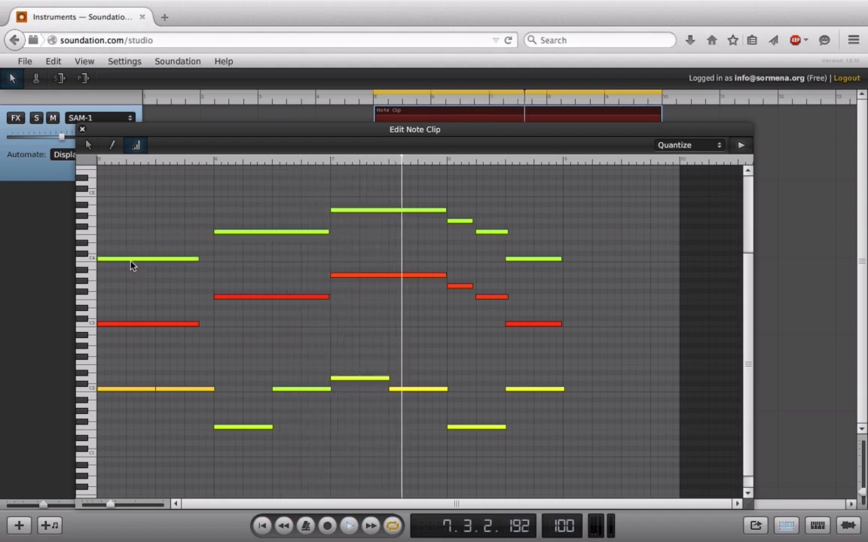
pyautogui.click(132, 260)
pyautogui.click(250, 231)
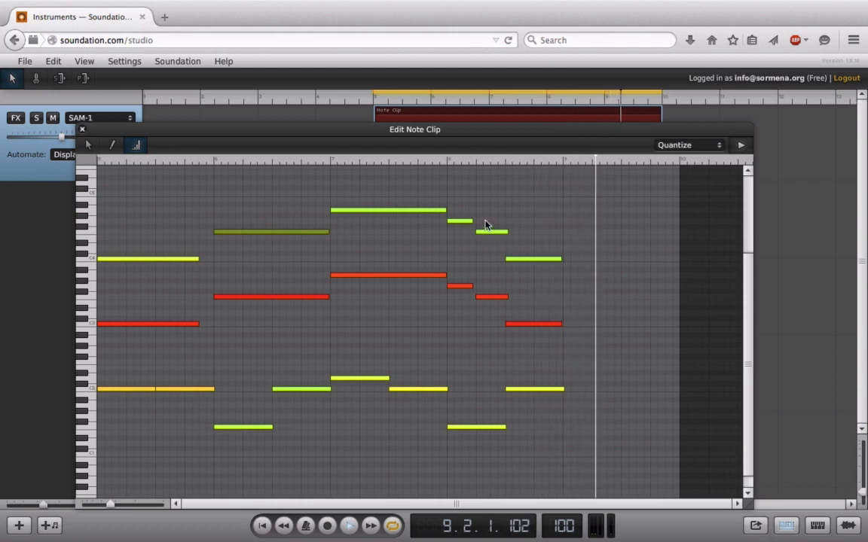
pyautogui.click(459, 221)
pyautogui.click(422, 211)
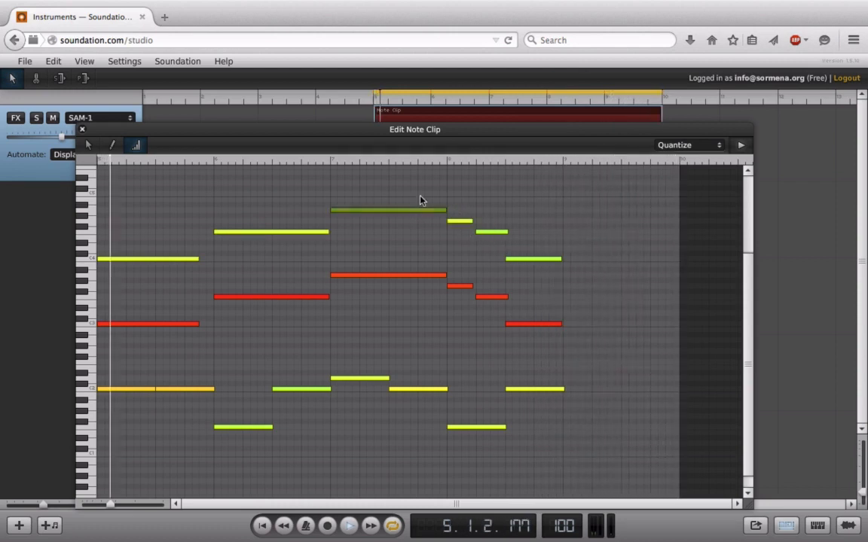
pyautogui.click(533, 260)
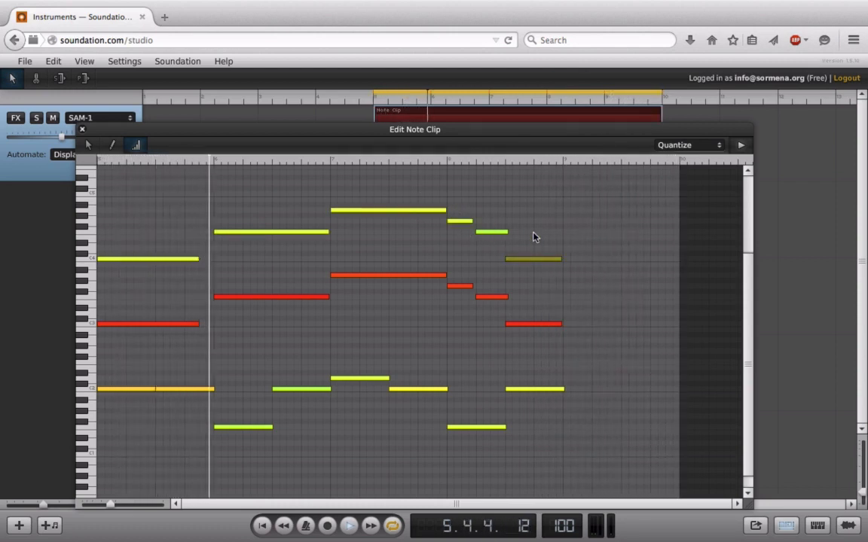